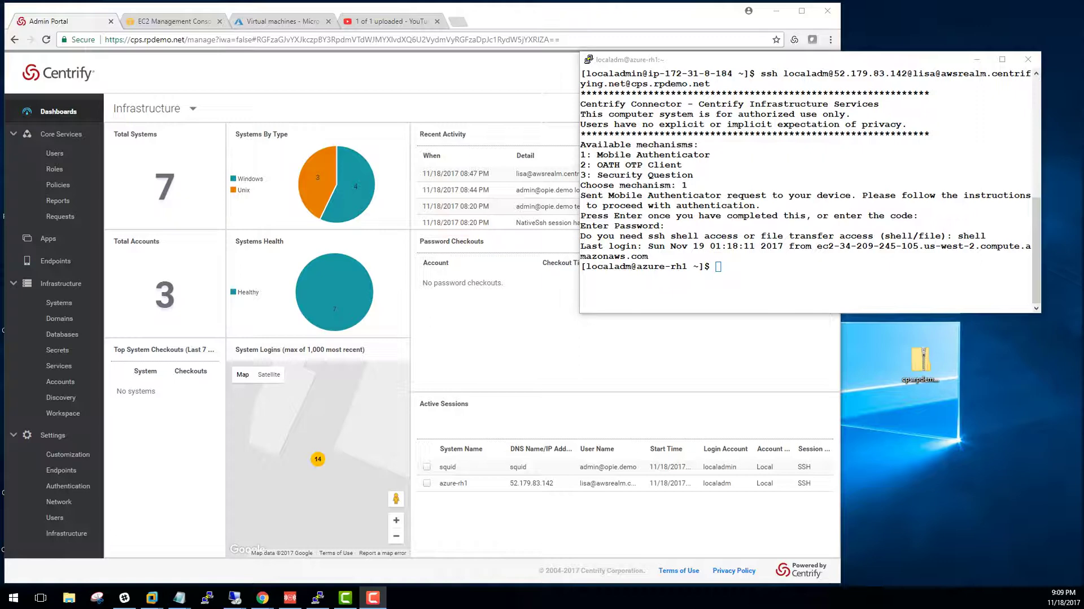
Step: Try to watch the azure-rh1 active session from the Infrastructure dashboard, and refresh the dashboard
left_click_drag(780, 74, 821, 74)
left_click(821, 74)
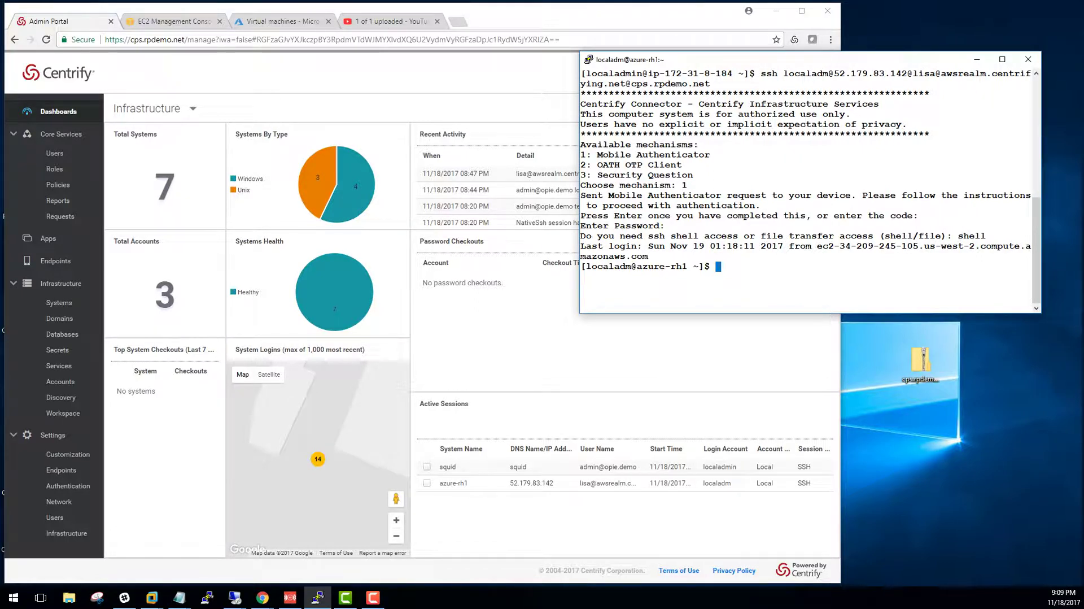
key("alt+Tab")
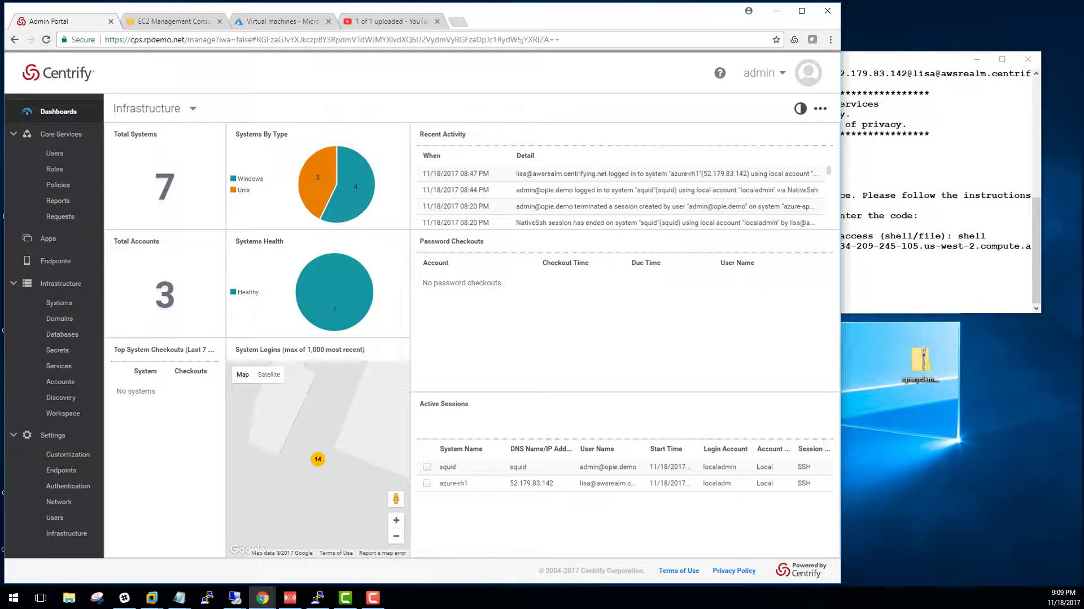
left_click(427, 483)
left_click(440, 426)
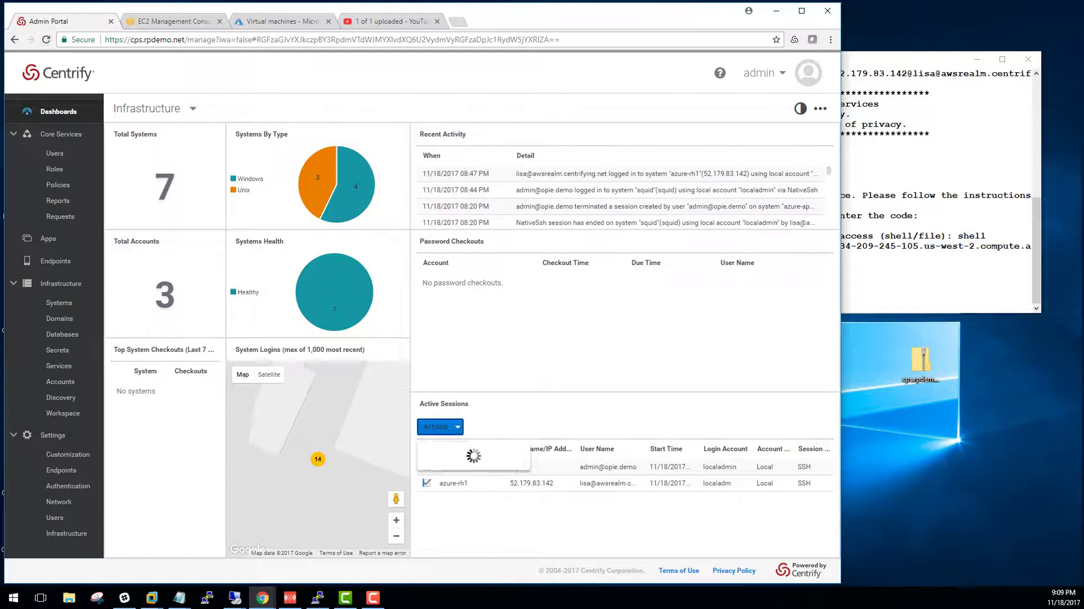
left_click(434, 450)
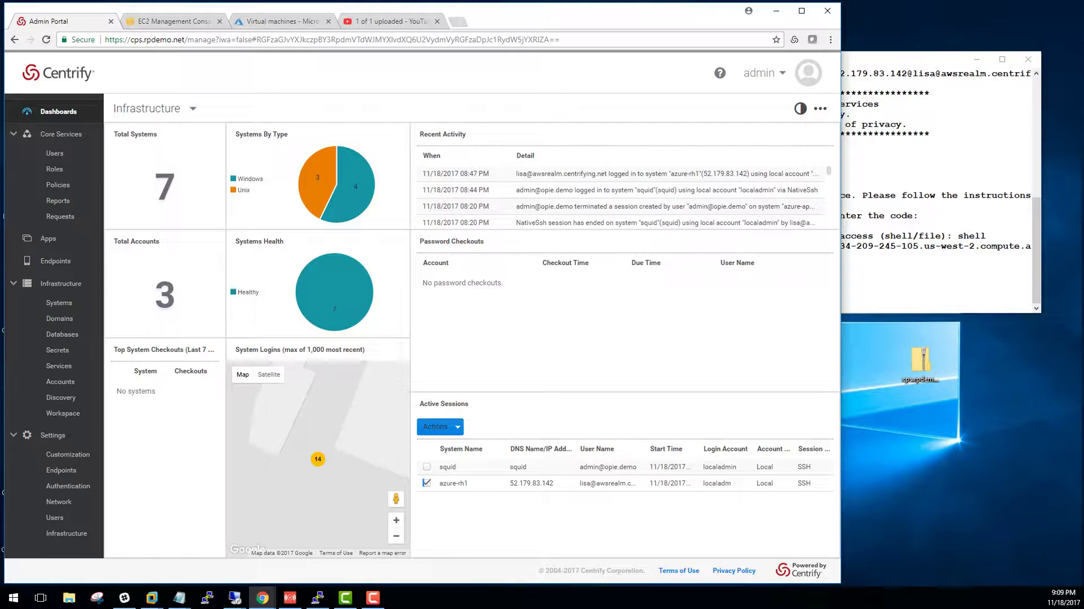
key("F5")
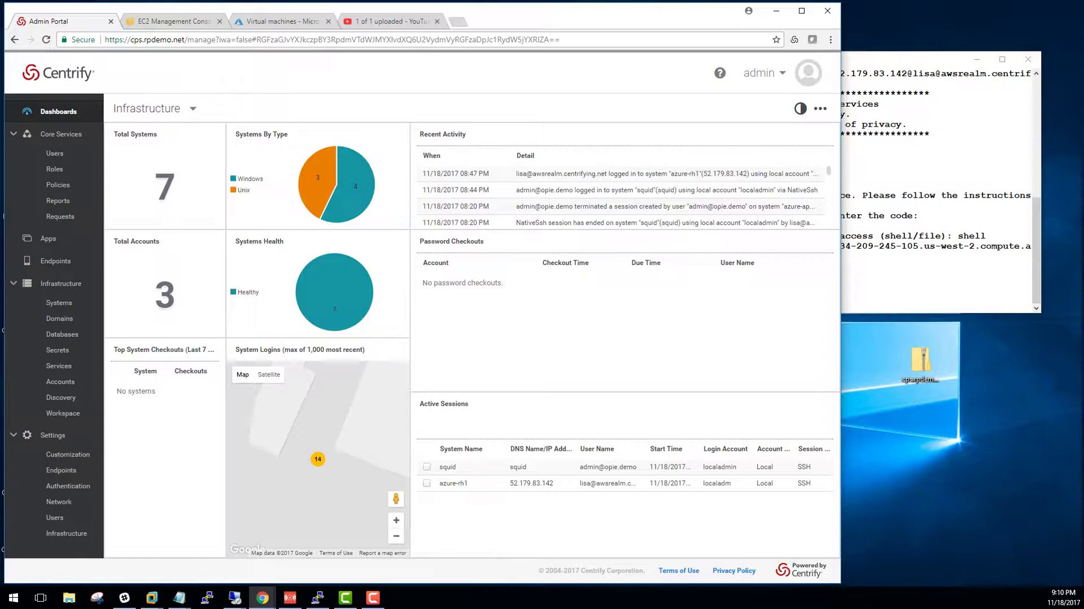
Step: Watch the active squid session from the Infrastructure dashboard and bring the azure-rh1 SSH terminal to the front
left_click(427, 466)
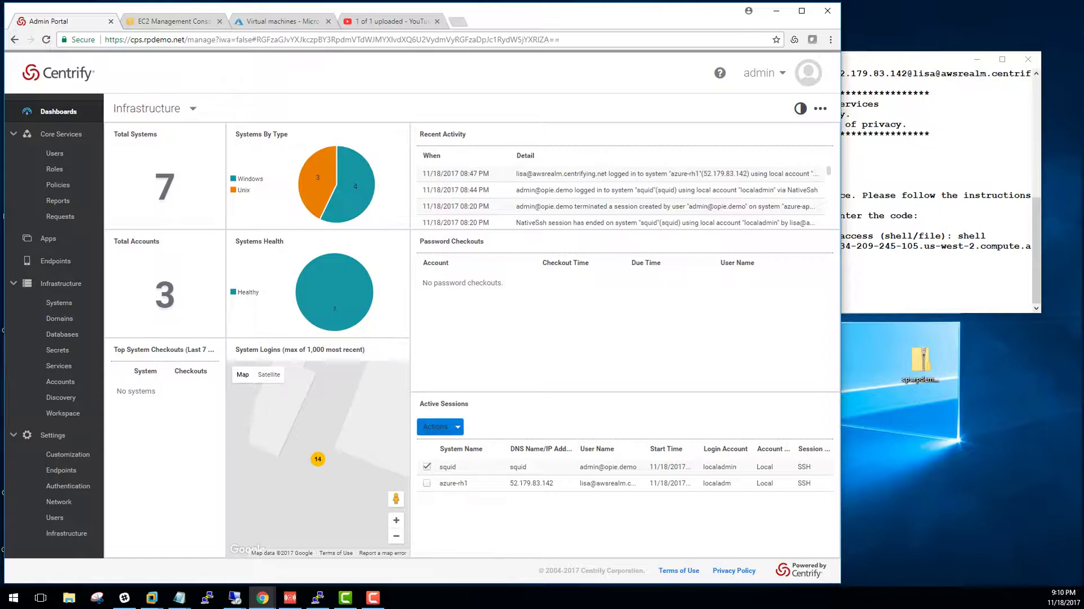
left_click(435, 427)
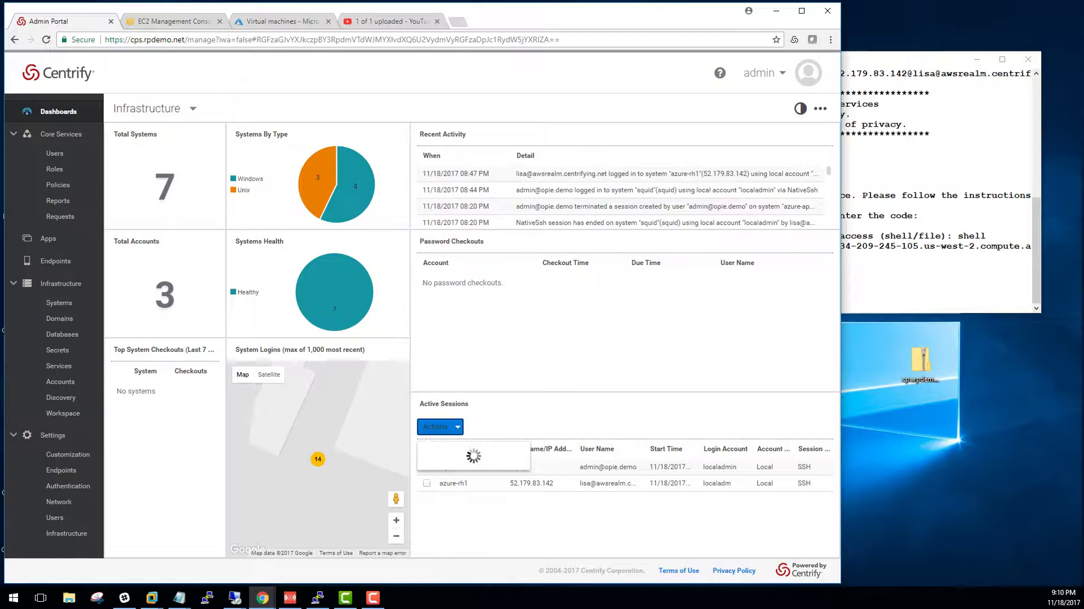
left_click(434, 449)
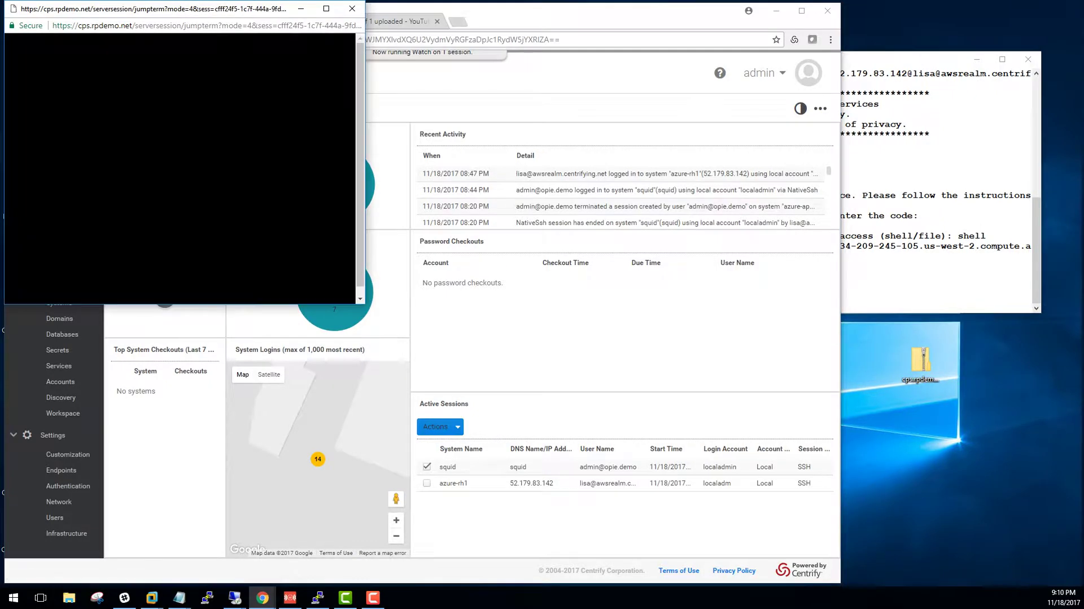
left_click_drag(598, 130, 574, 89)
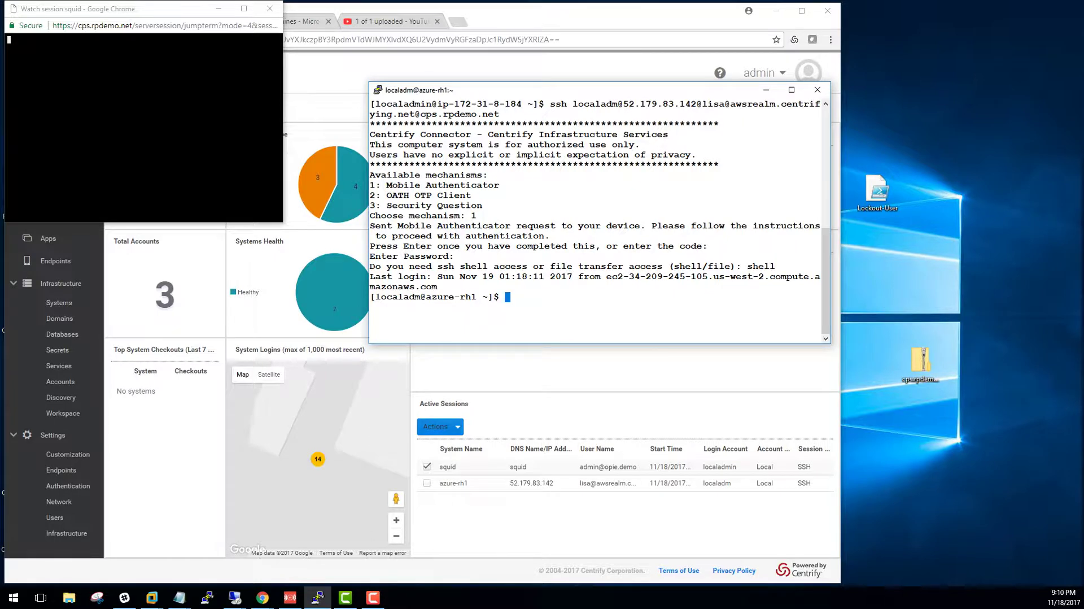
Step: Run Hello and ps -ef in the azure-rh1 terminal while the session is being watched
type("Hello")
key("Return")
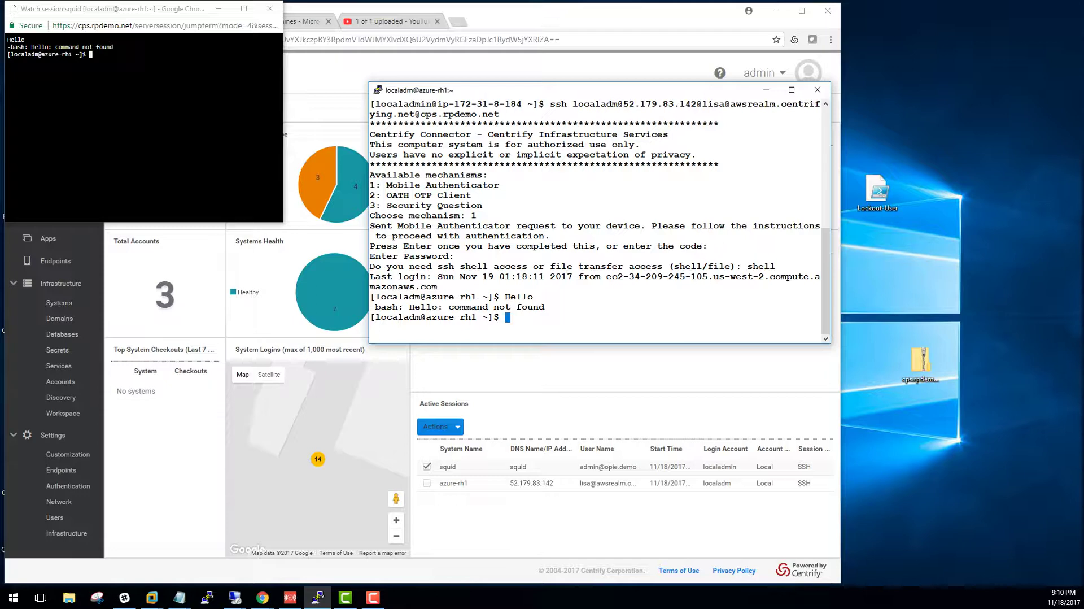
type("ps -e")
key("Return")
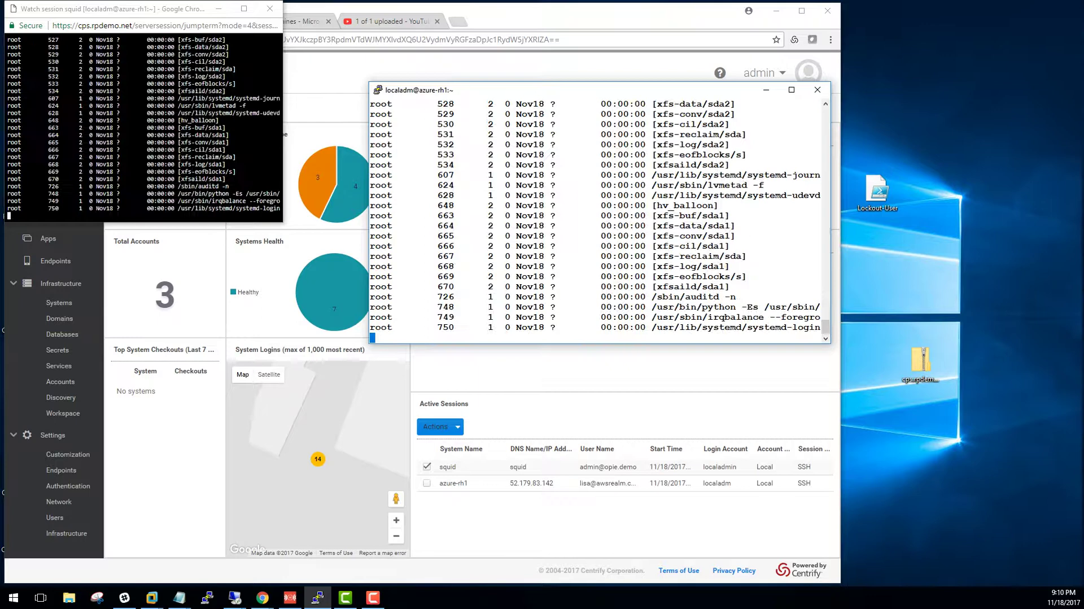
Step: Leave the partial command cat /e at the azure-rh1 prompt and close the session watch window
type("cat /ec/p")
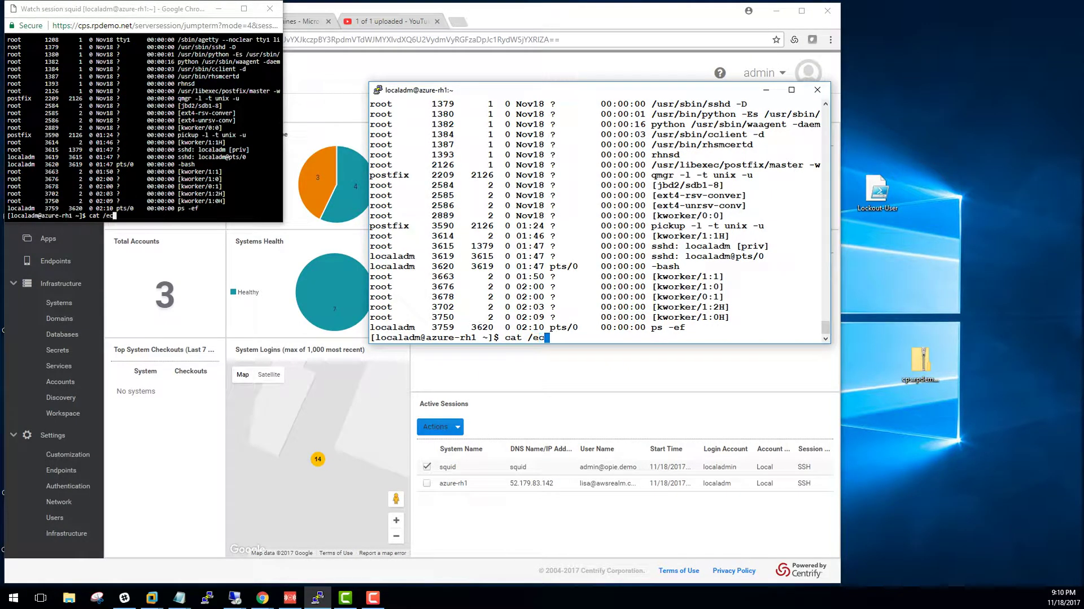
key("BackSpace")
key("BackSpace")
key("BackSpace")
left_click(270, 9)
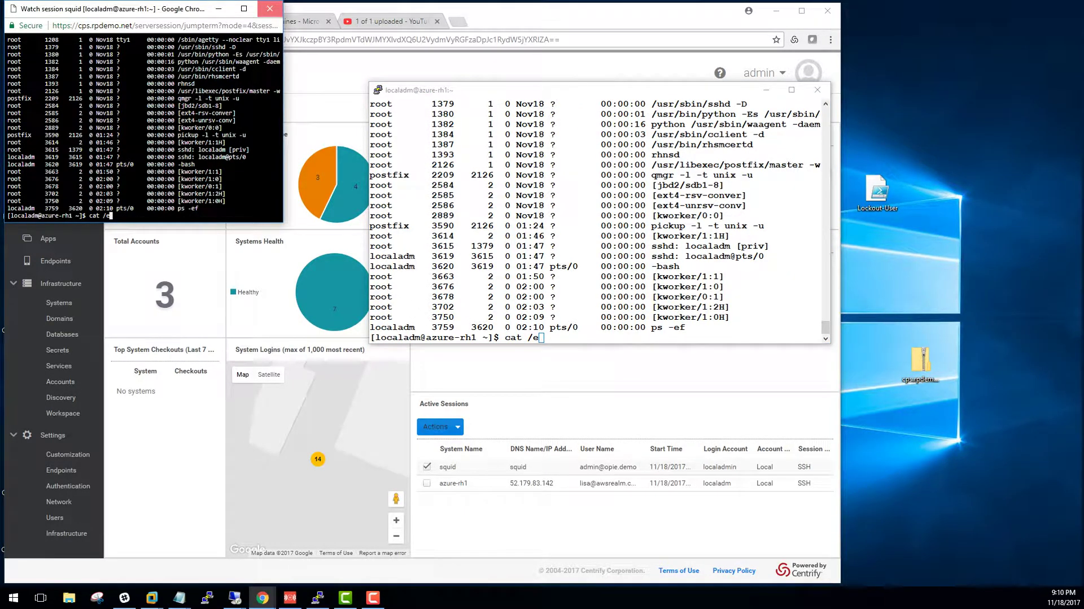
left_click(270, 9)
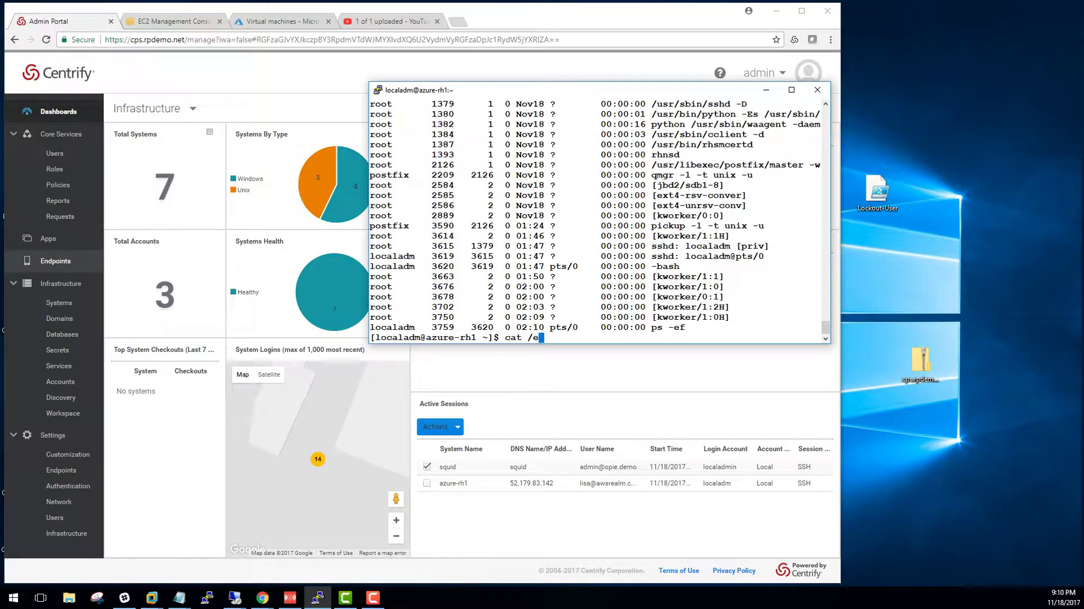
Step: Reload the Infrastructure dashboard by visiting the Systems page and coming back, and check the SSH terminal
left_click(59, 302)
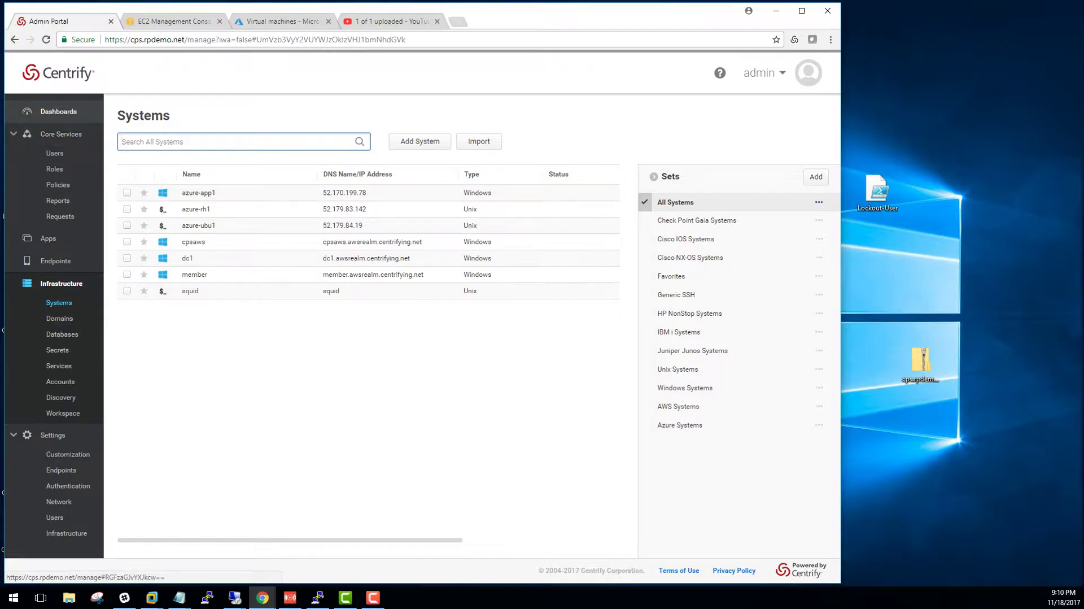
left_click(58, 111)
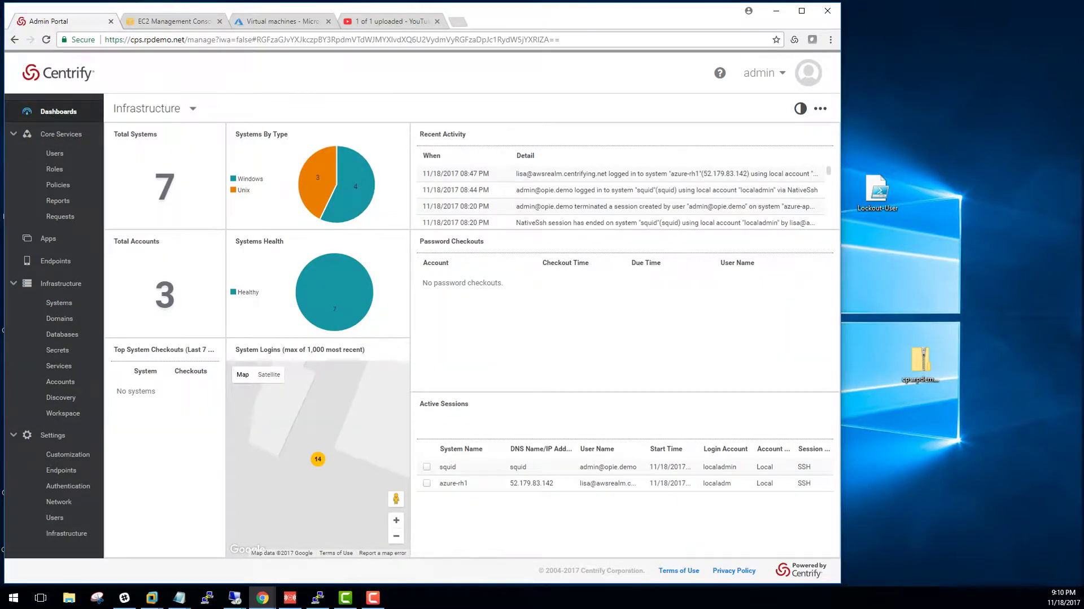
left_click(318, 597)
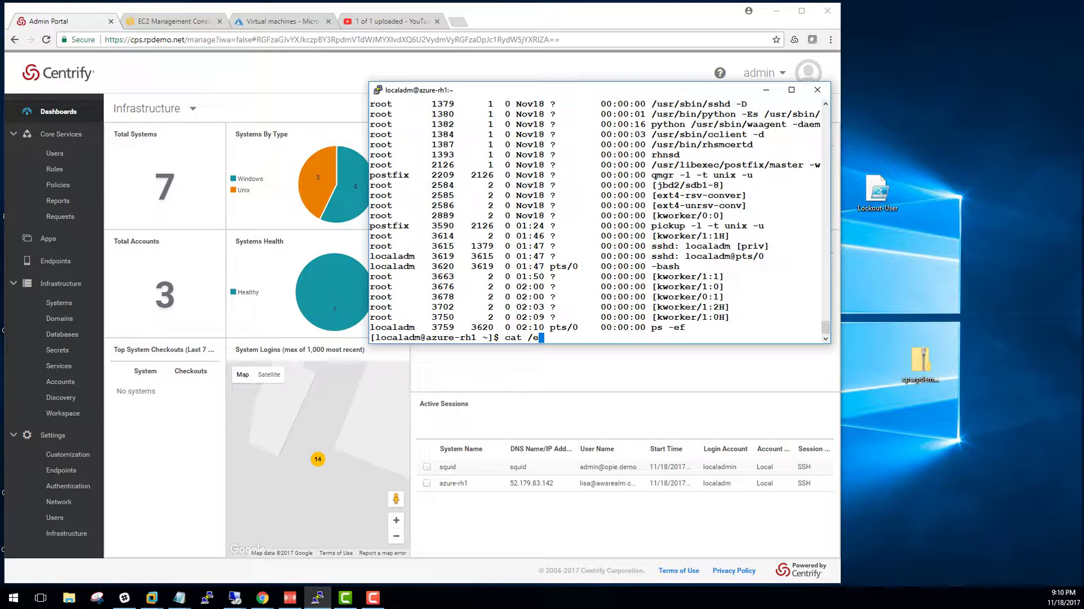
left_click(318, 597)
Step: Terminate the azure-rh1 active session and highlight the disconnect message in the SSH terminal
left_click(427, 482)
left_click(440, 427)
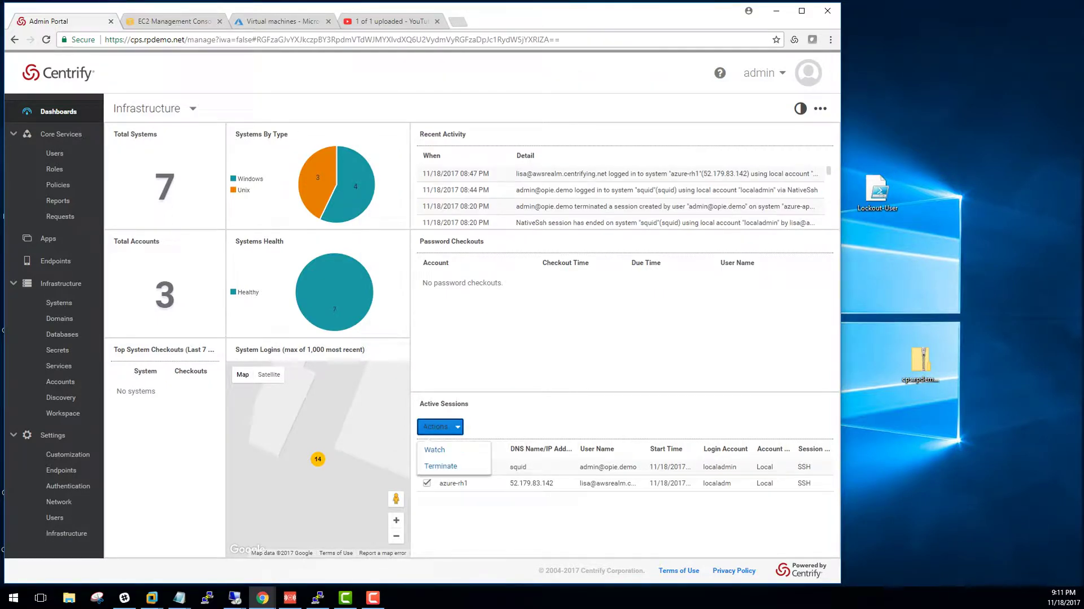
left_click(440, 465)
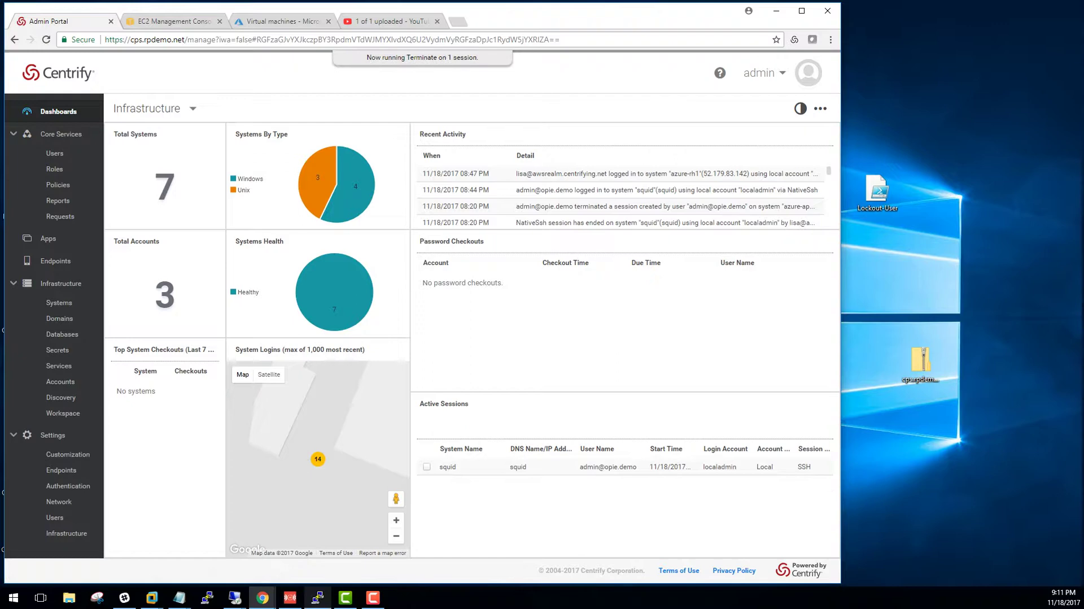
left_click(318, 597)
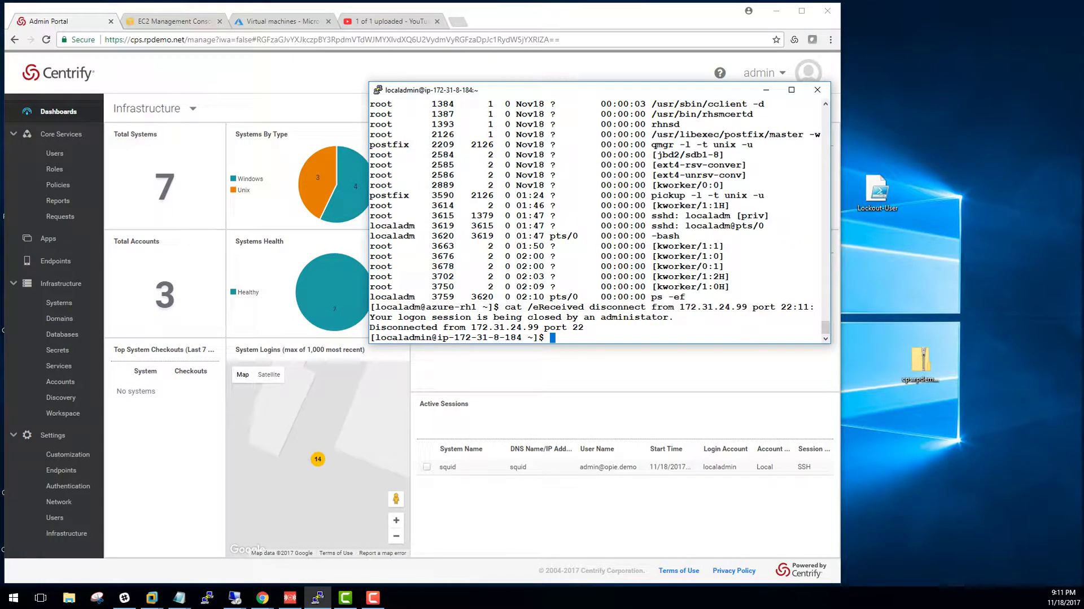
left_click_drag(528, 307, 820, 317)
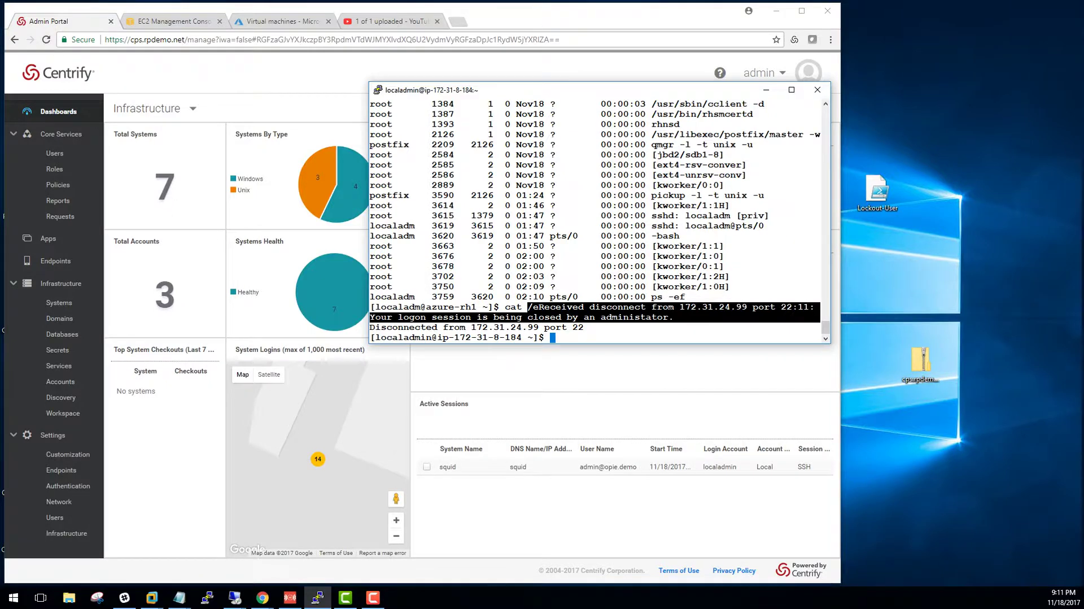
Step: Terminate the remaining squid active session from the Infrastructure dashboard
left_click(542, 506)
left_click(426, 467)
left_click(441, 427)
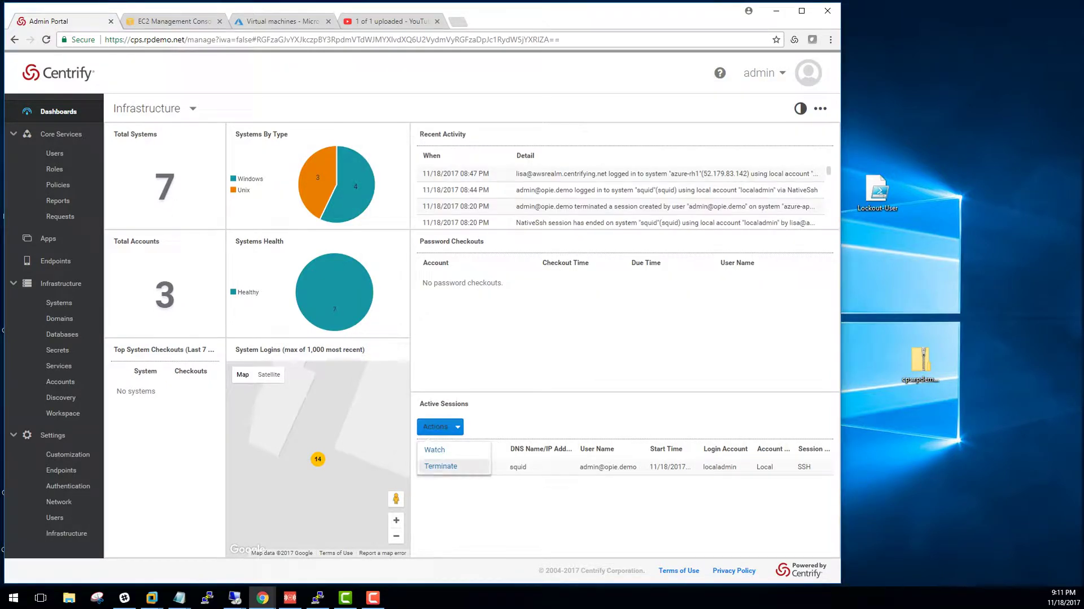
left_click(440, 466)
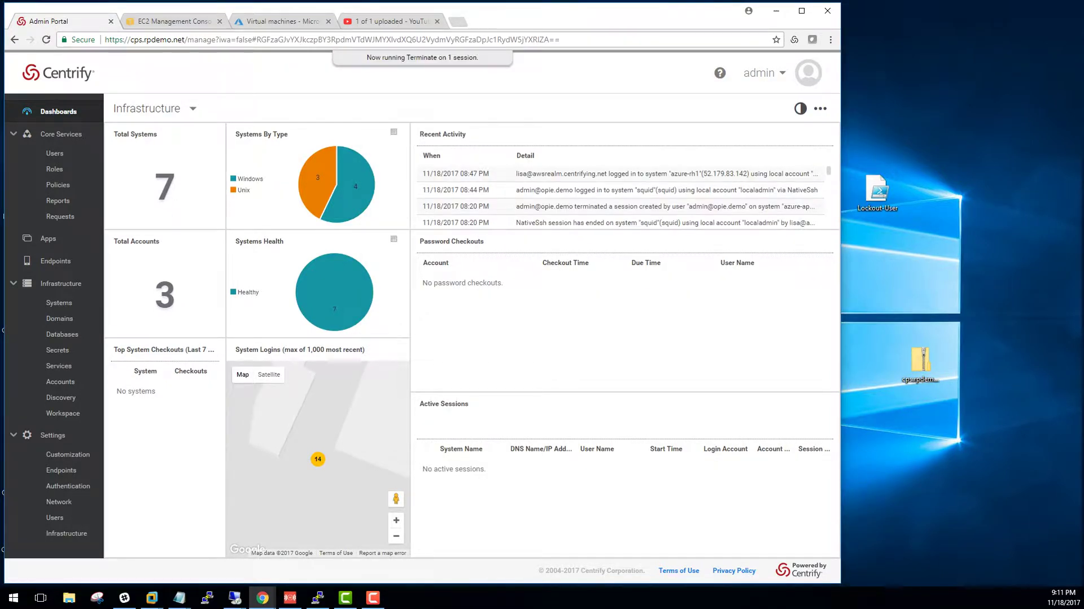
Step: Dismiss the PuTTY fatal error and close the inactive terminal window
left_click(317, 597)
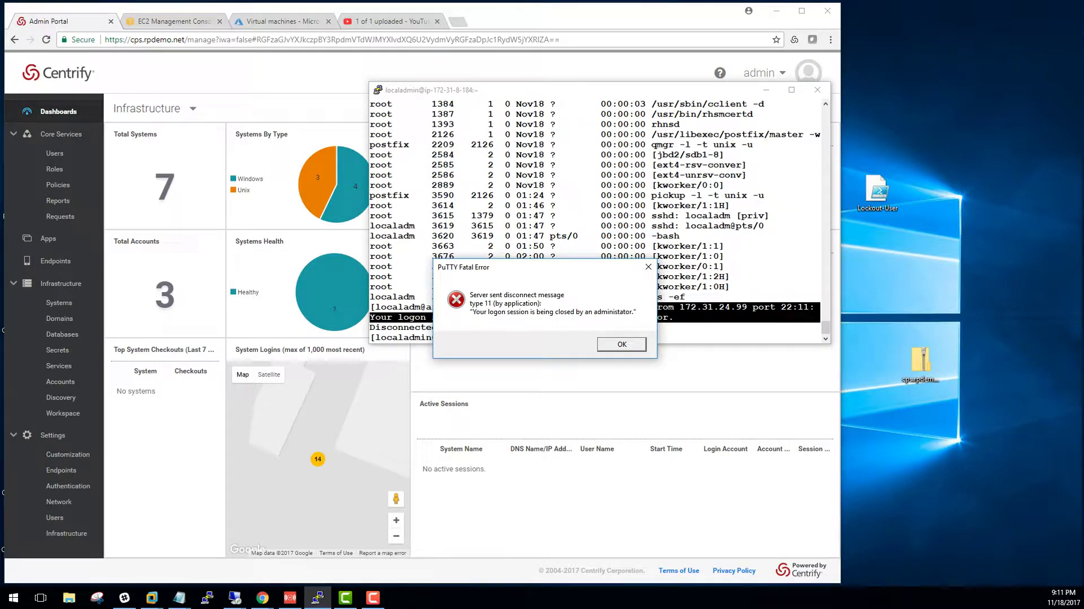
left_click(621, 345)
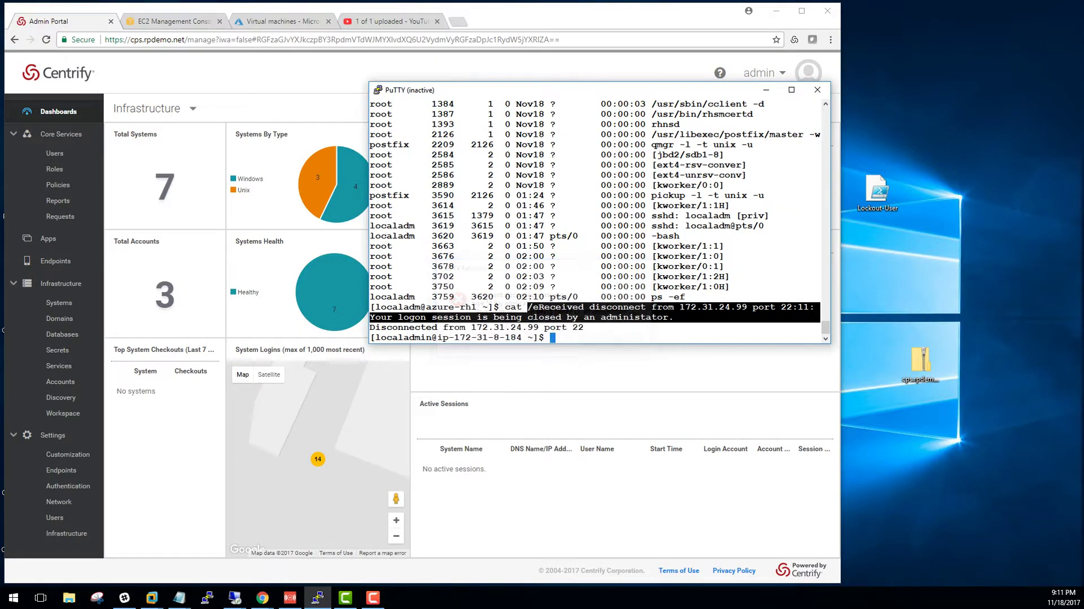
left_click(817, 90)
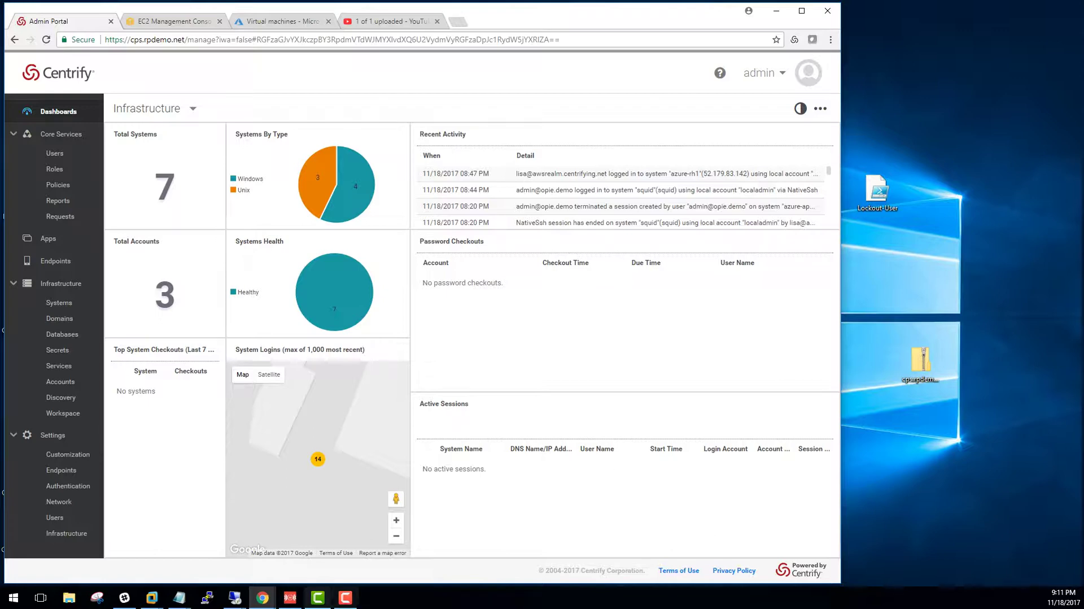
Step: Switch to Audit Analyzer in the 52.38.219.148 remote desktop and refresh the list of today's audit sessions
left_click(290, 597)
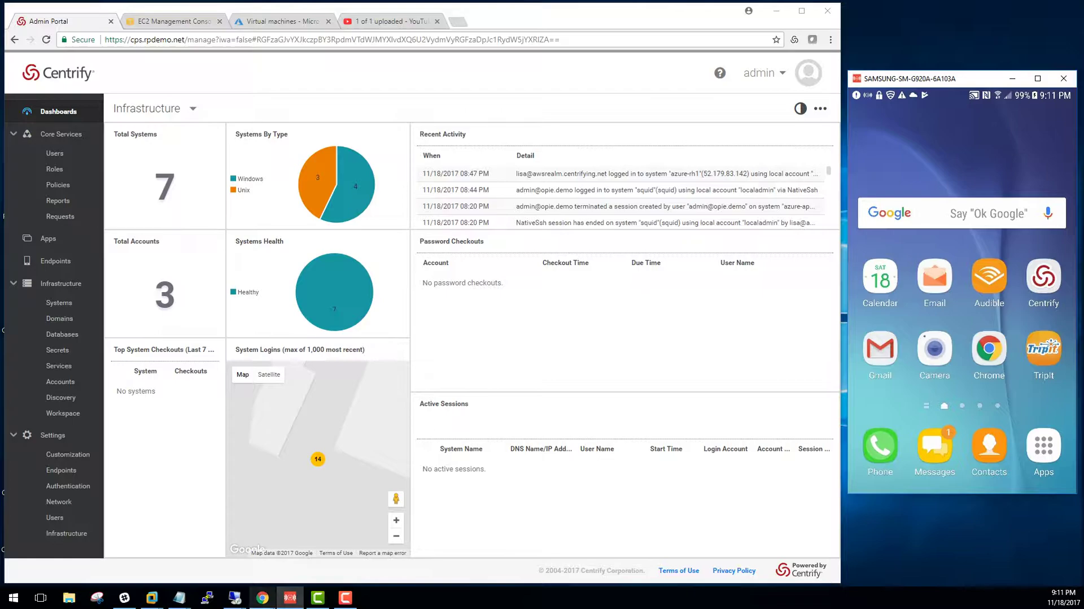
left_click(235, 597)
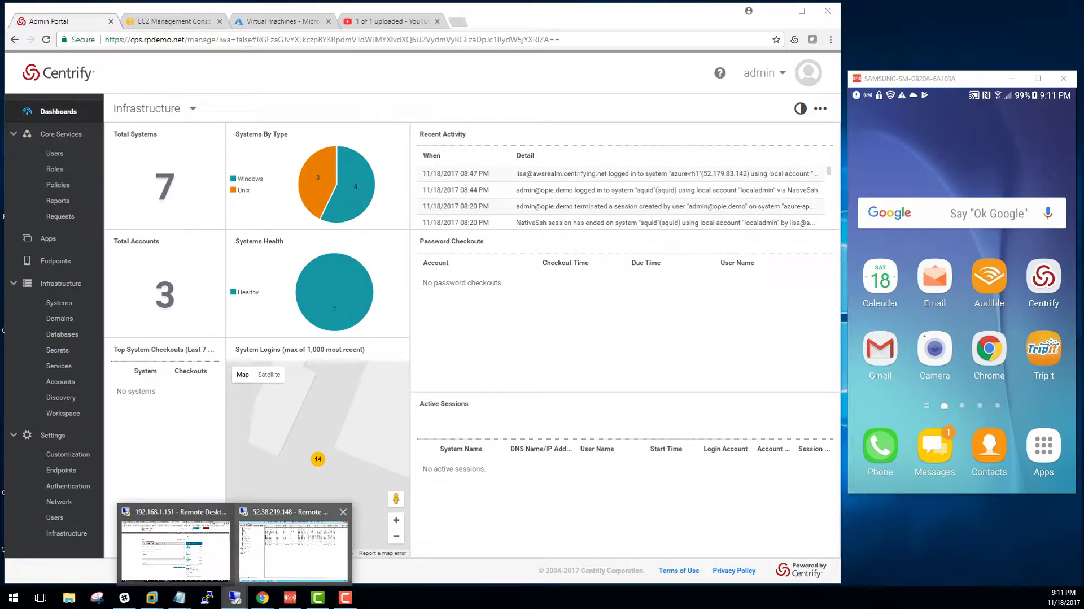
left_click(293, 544)
right_click(463, 335)
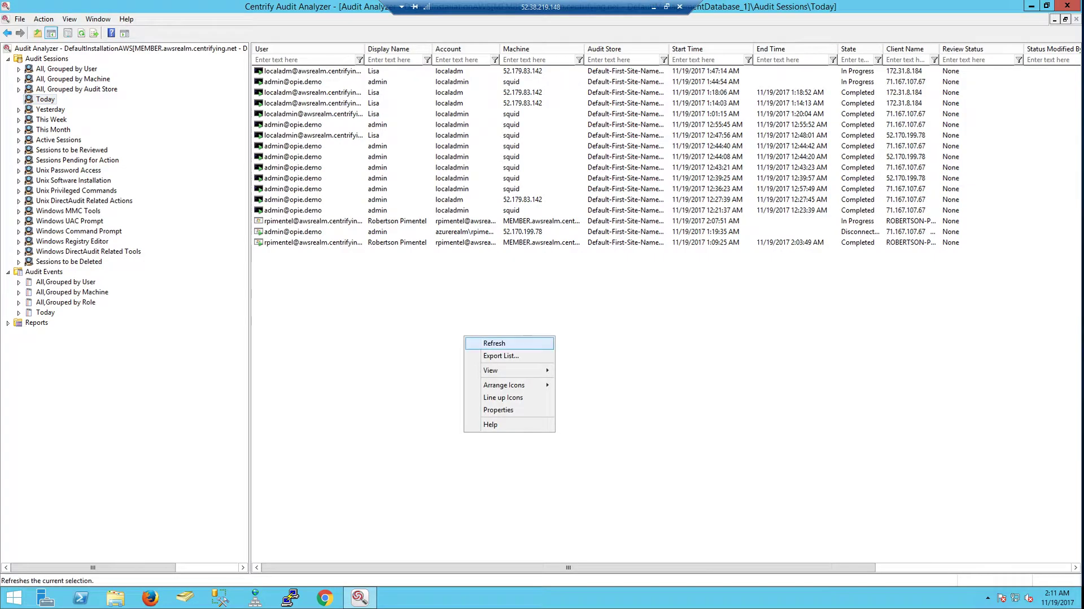
left_click(486, 341)
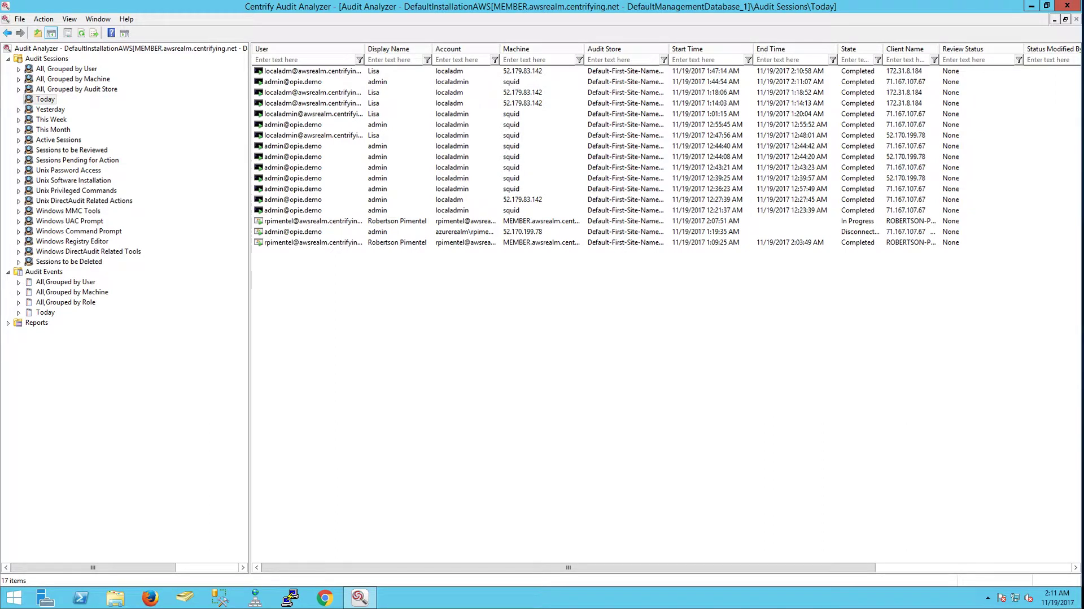
Step: Open the indexed command list of the newest 52.179.83.142 session and replay the recording from the pass-through command
right_click(386, 71)
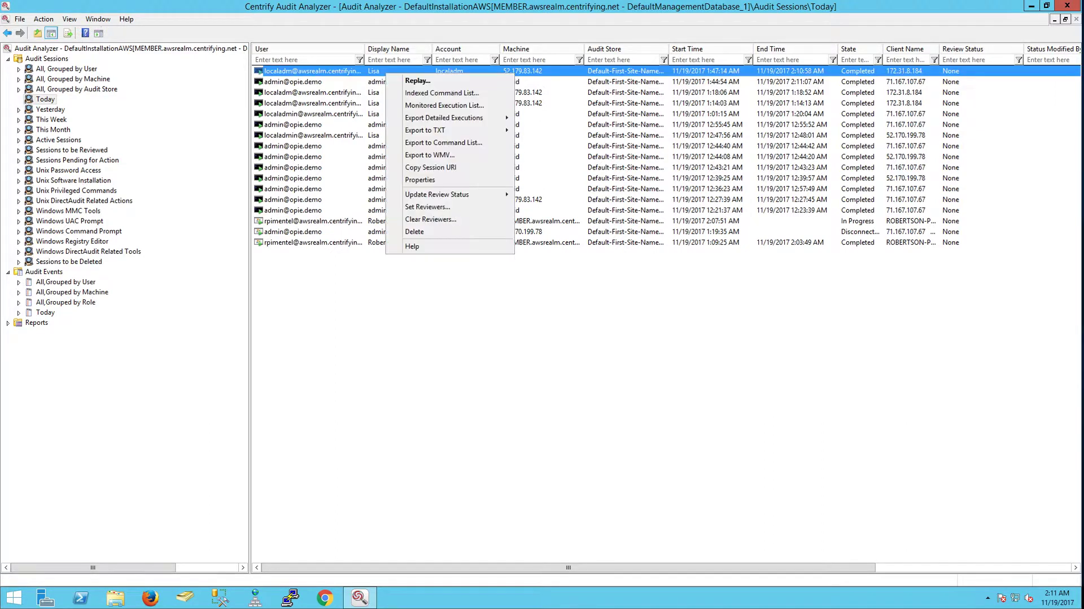
left_click(418, 93)
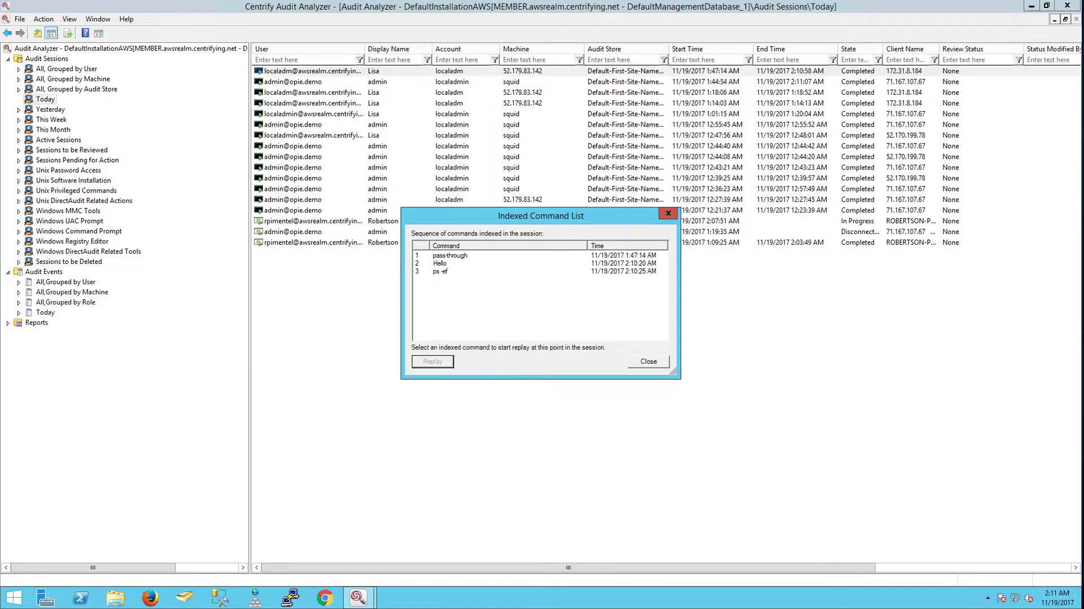
left_click(450, 255)
left_click(432, 361)
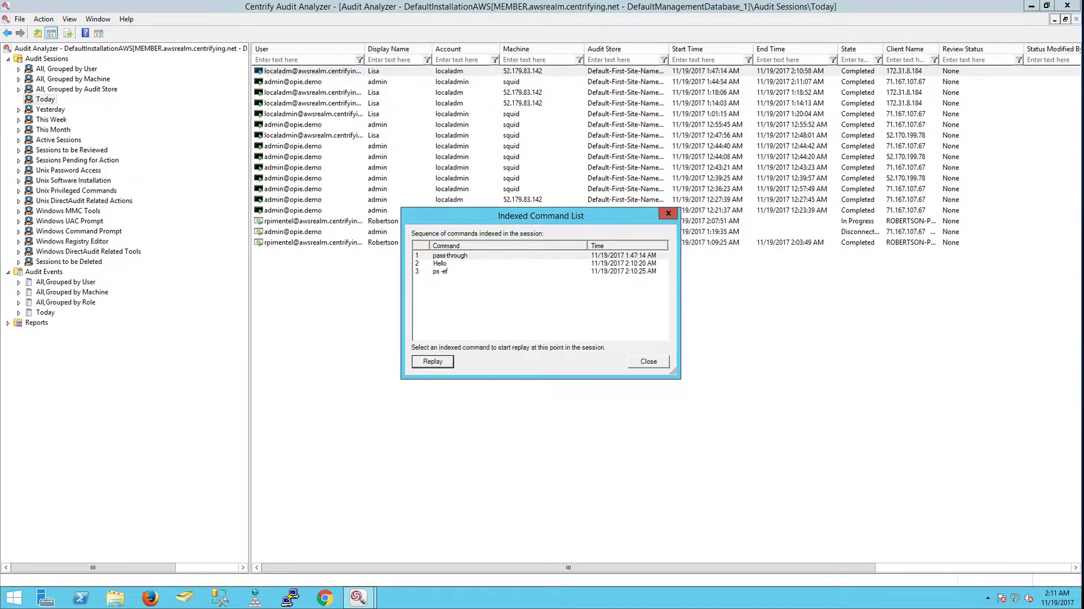
key("Return")
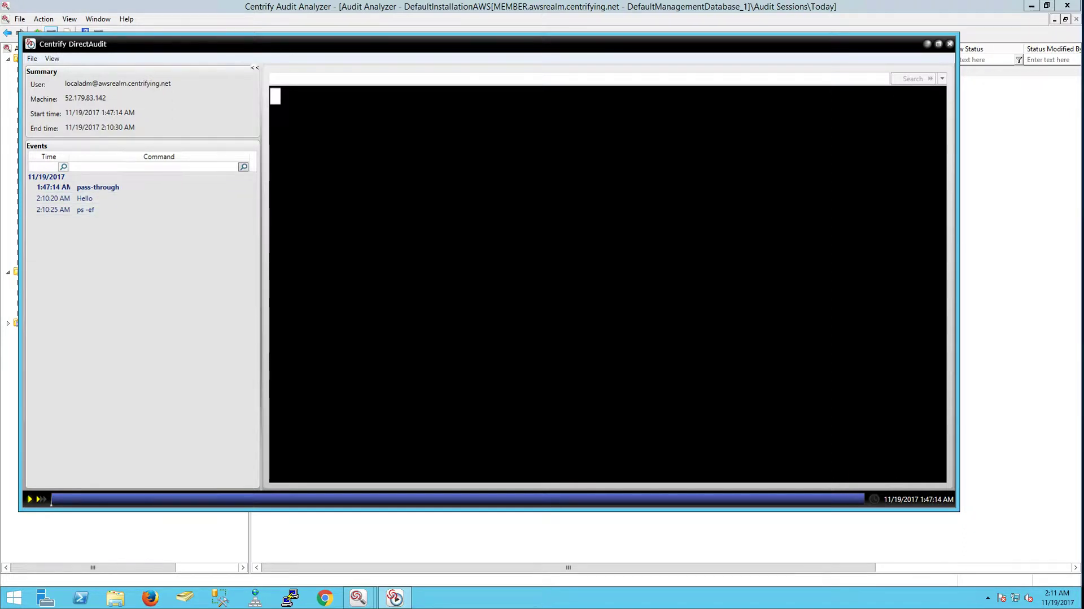
left_click(29, 498)
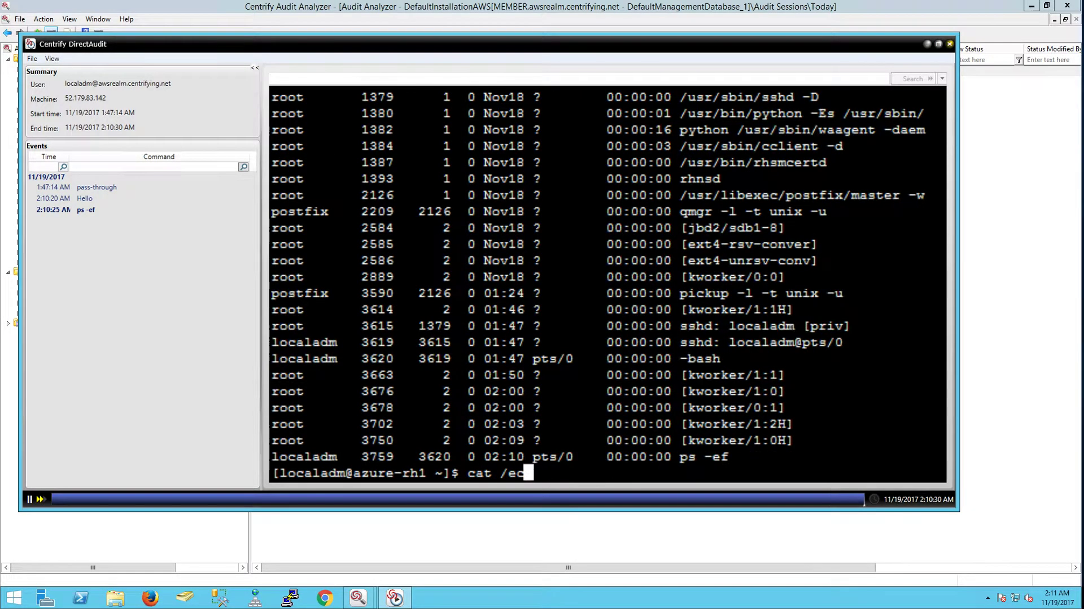
Step: Close the SSH session replay and its command list, and open the indexed event list of the in-progress MEMBER session
left_click(950, 44)
left_click(668, 213)
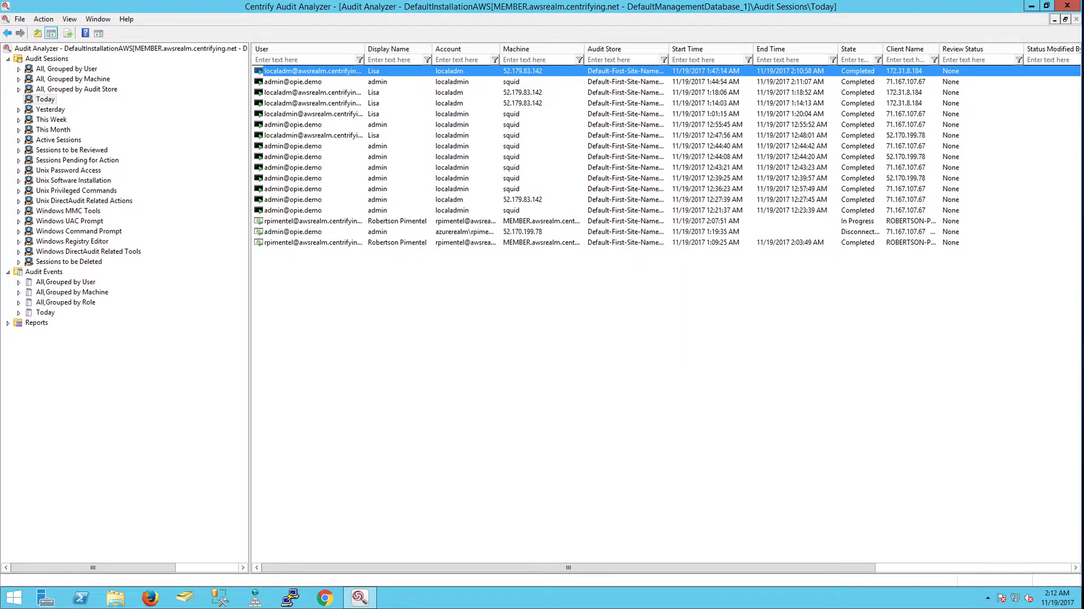
right_click(336, 220)
left_click(367, 243)
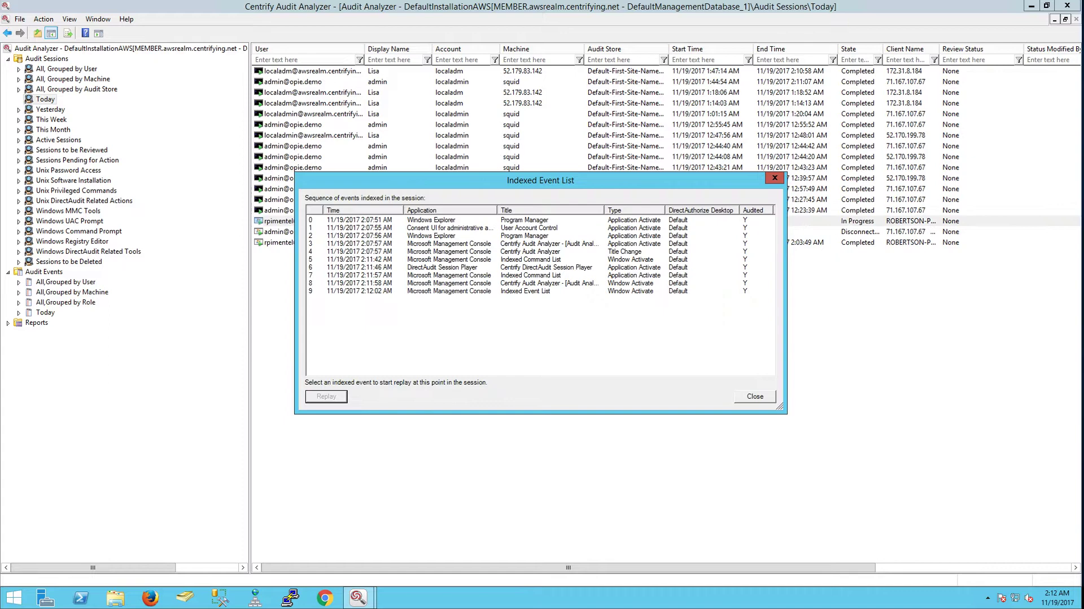
Step: Replay the MEMBER session from its first Windows Explorer event at increased speed, and close the player and event list
left_click(372, 220)
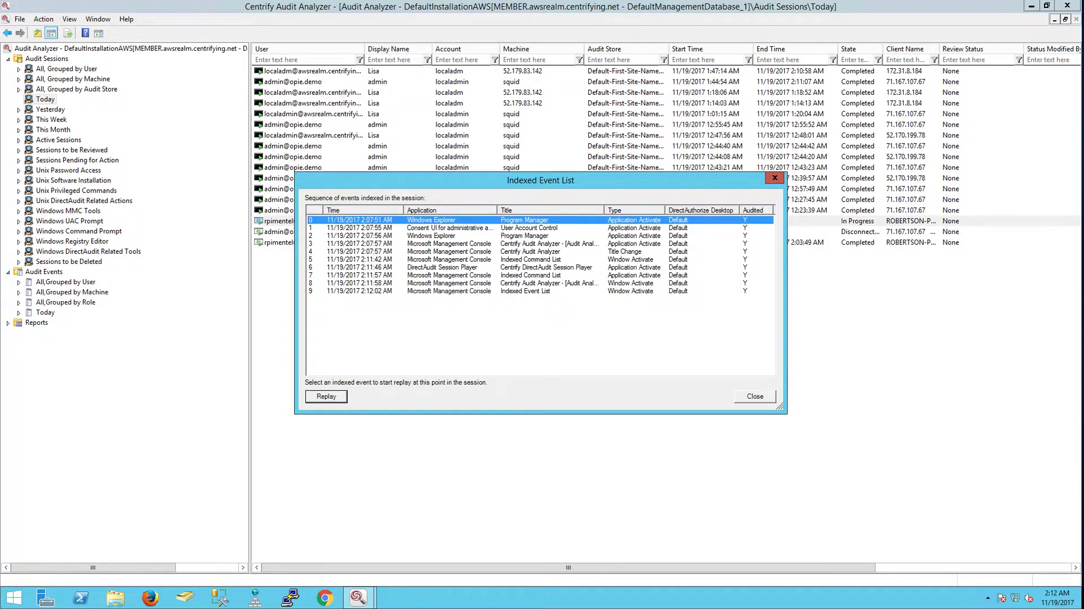
left_click(326, 396)
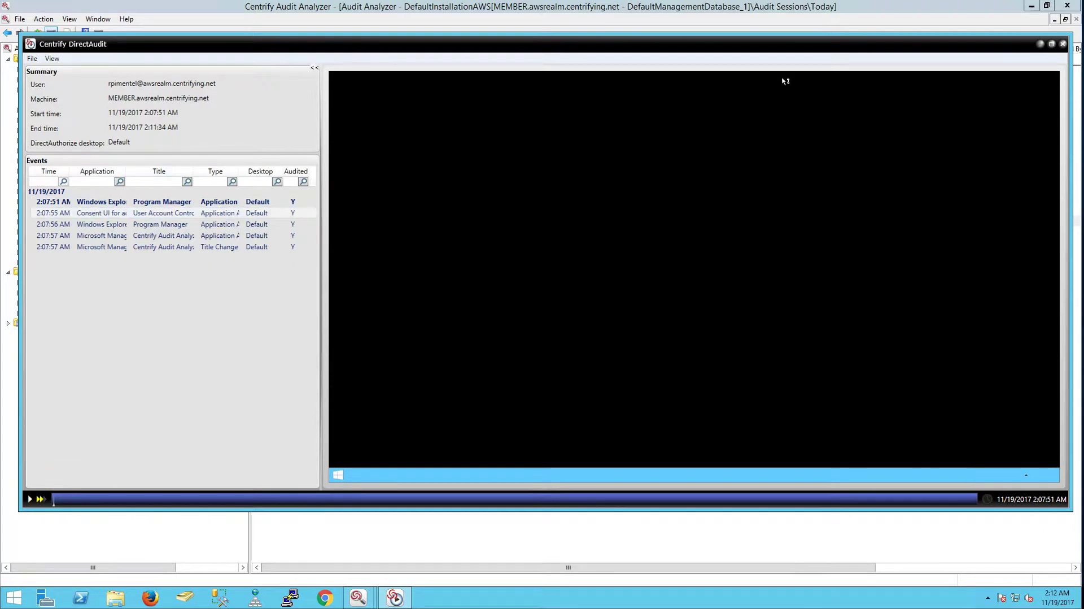
left_click(29, 498)
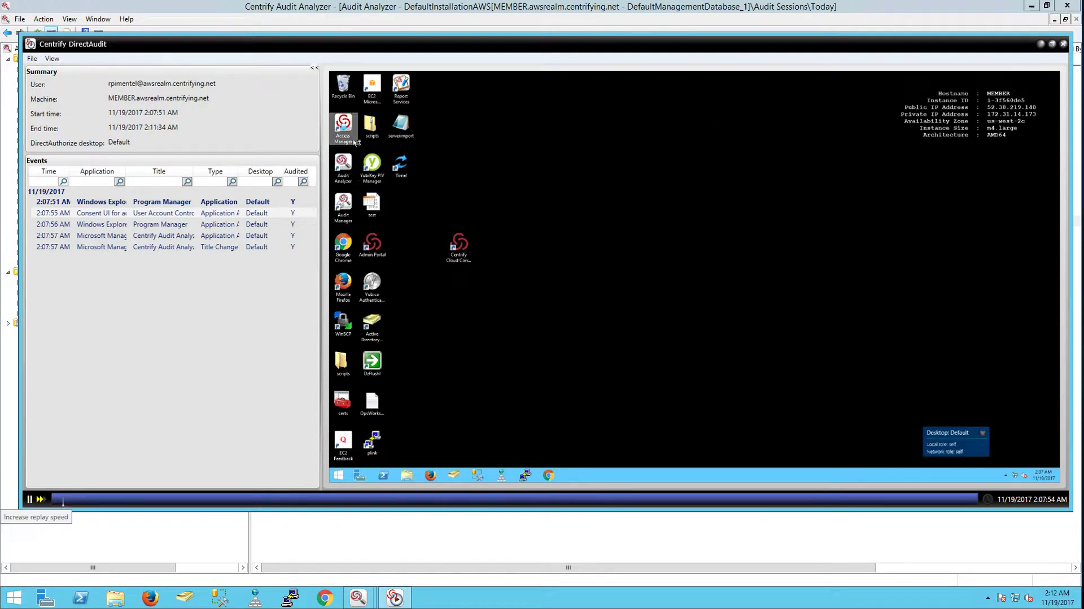
left_click(40, 499)
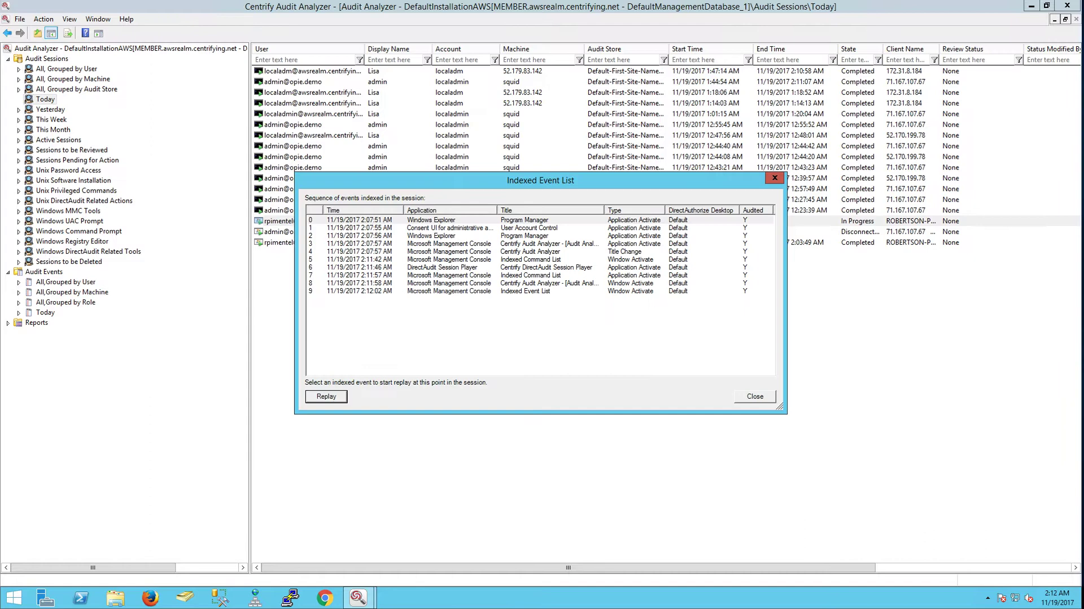
key("Escape")
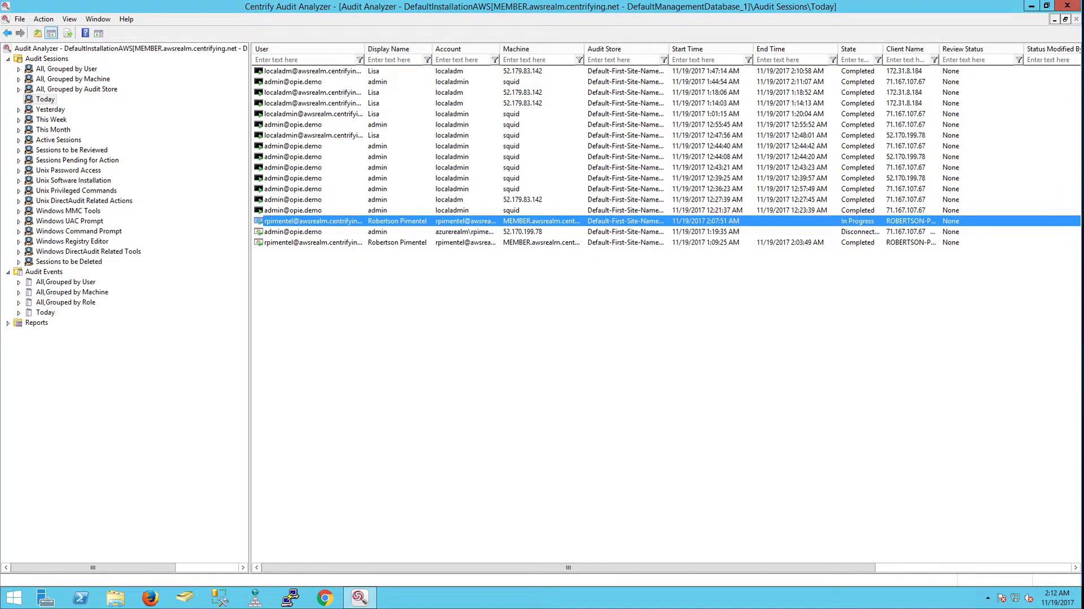
Step: Show today's audit events and widen the Event Name and Description columns to make their text readable
left_click(66, 282)
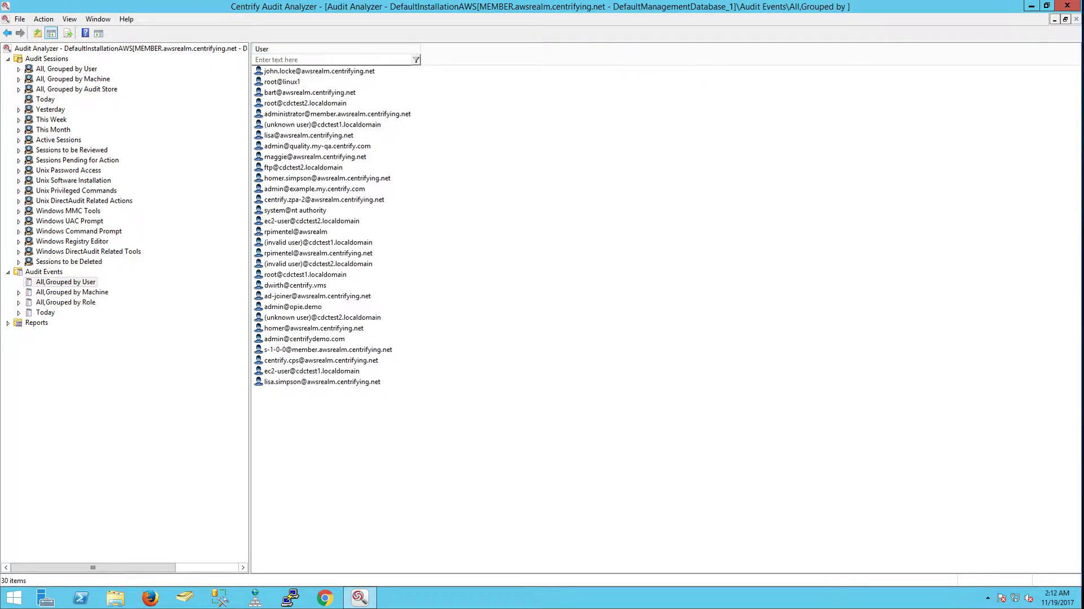
left_click(45, 312)
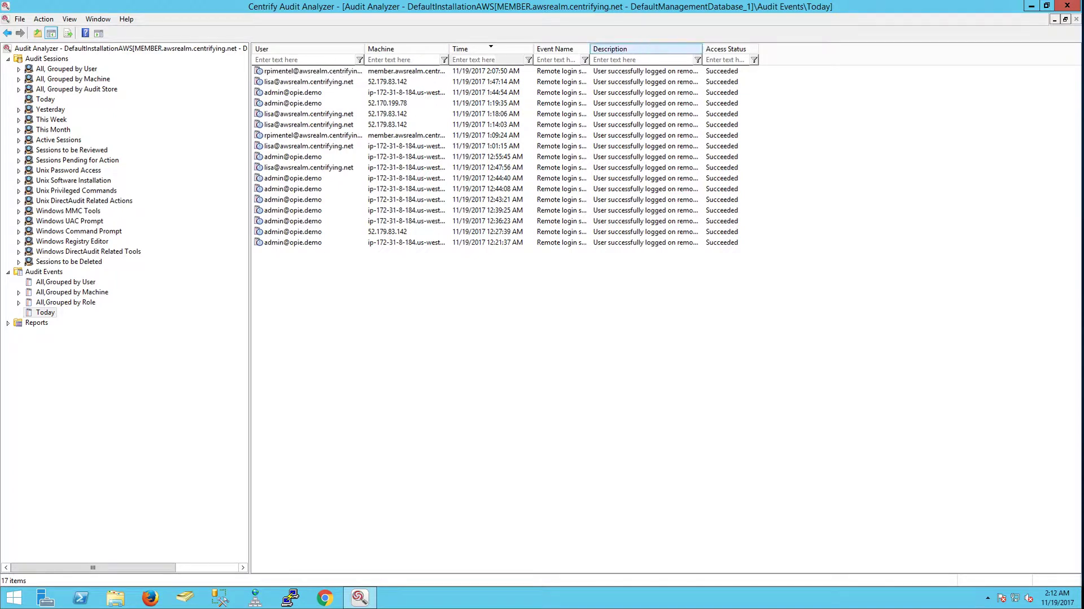
left_click_drag(589, 49, 642, 49)
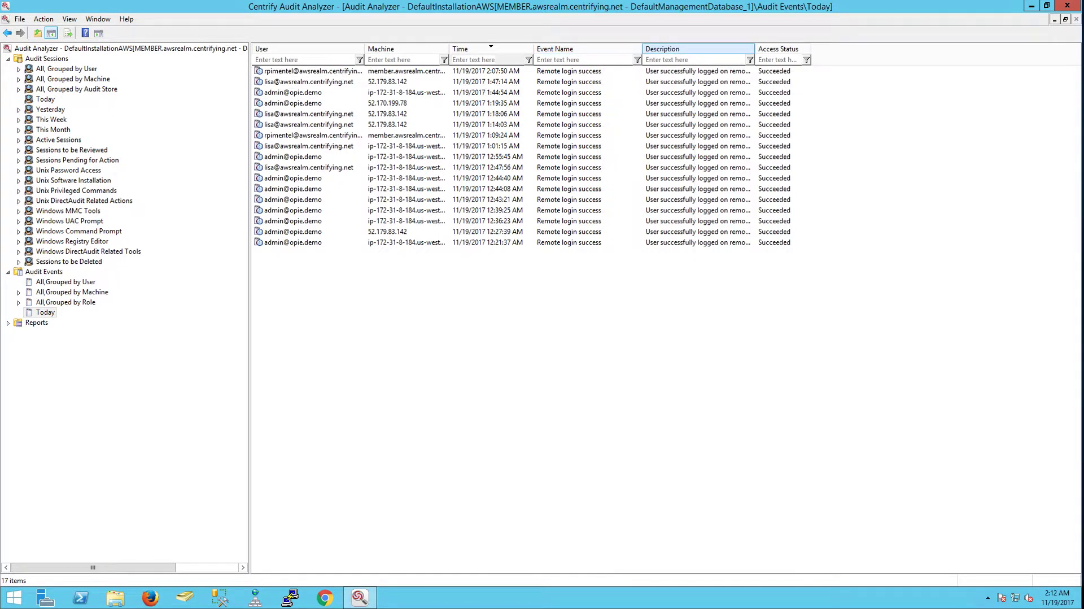
left_click_drag(754, 49, 817, 49)
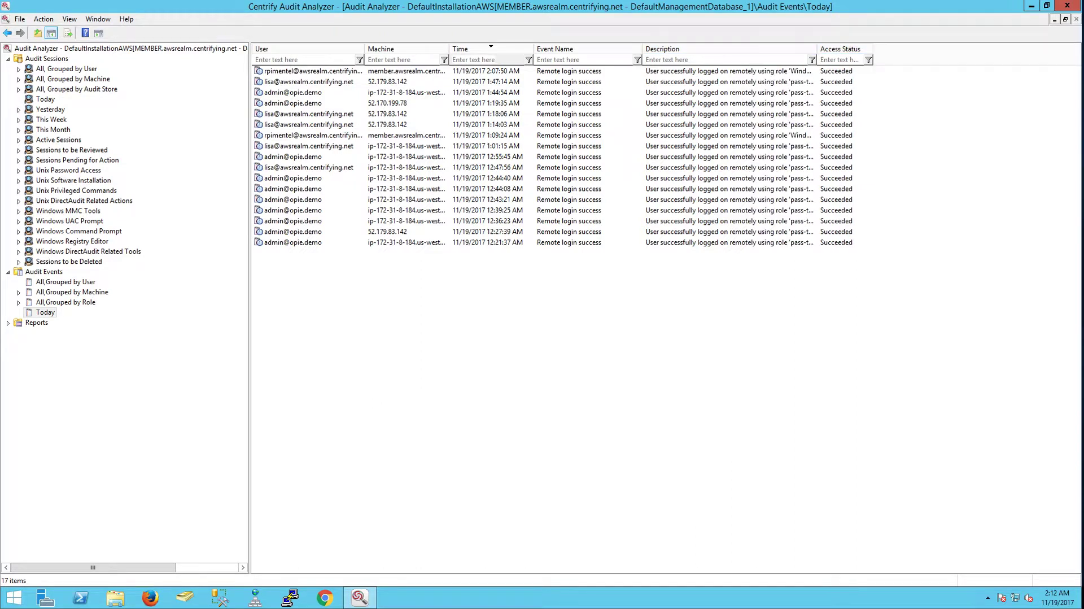
Step: Expand the Reports category to list the available audit report types
left_click(8, 323)
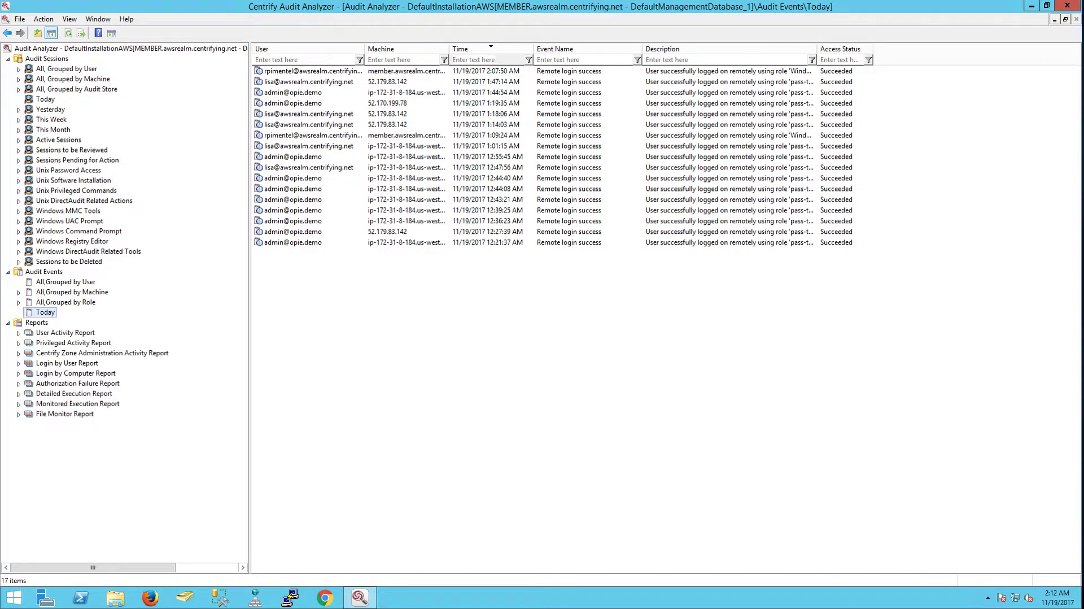